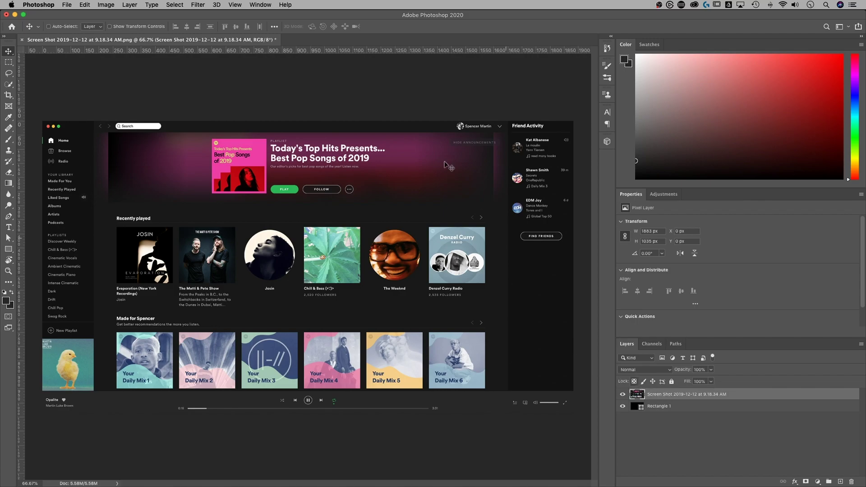
Convert the Spotify screenshot layer into a 3D Postcard mesh, declining the switch to the 3D workspace
{"action": "left_click", "coordinate": [216, 4]}
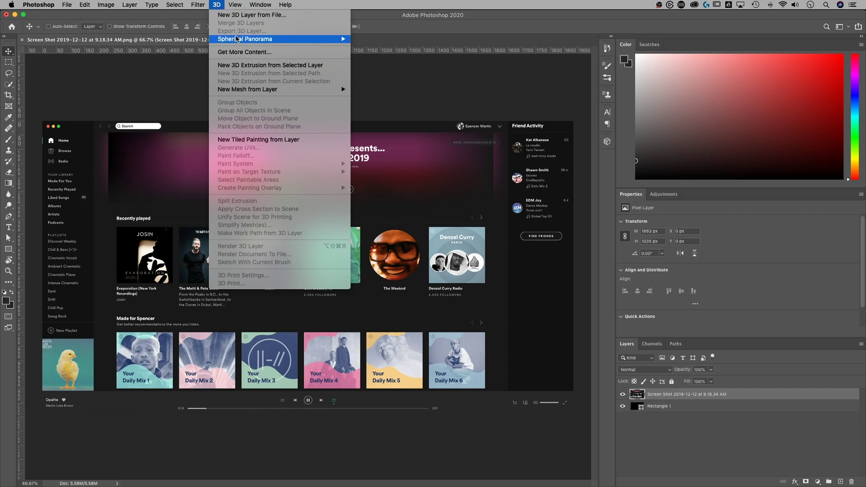
{"action": "mouse_move", "coordinate": [257, 91]}
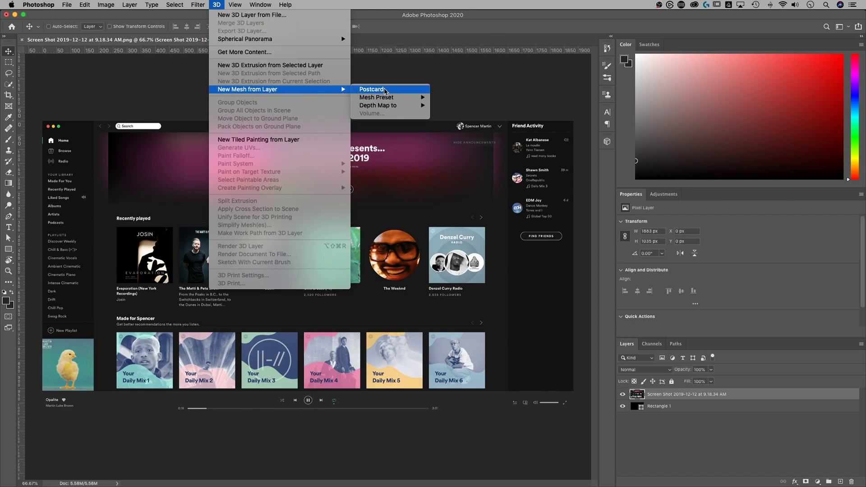
{"action": "left_click", "coordinate": [372, 89]}
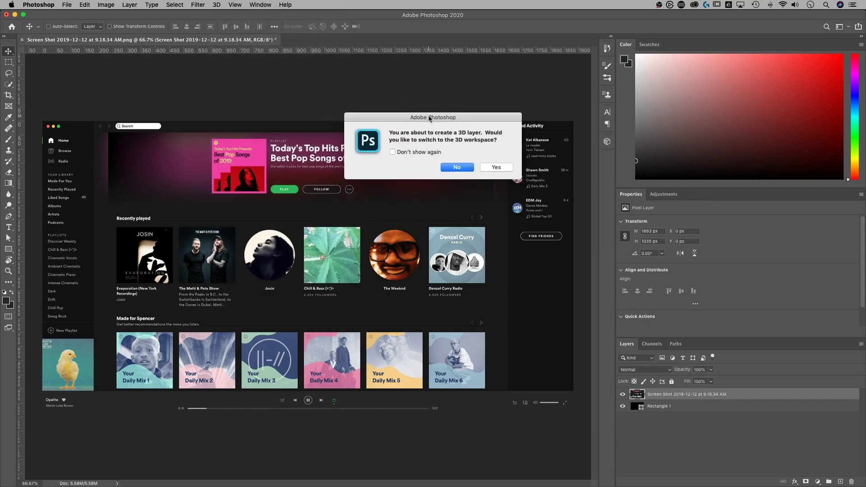
{"action": "left_click_drag", "start_coordinate": [429, 118], "coordinate": [413, 117]}
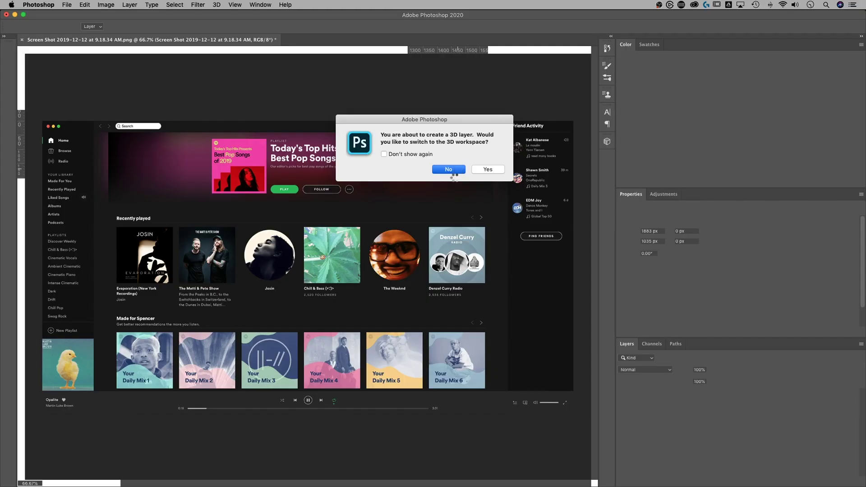
{"action": "left_click", "coordinate": [453, 172]}
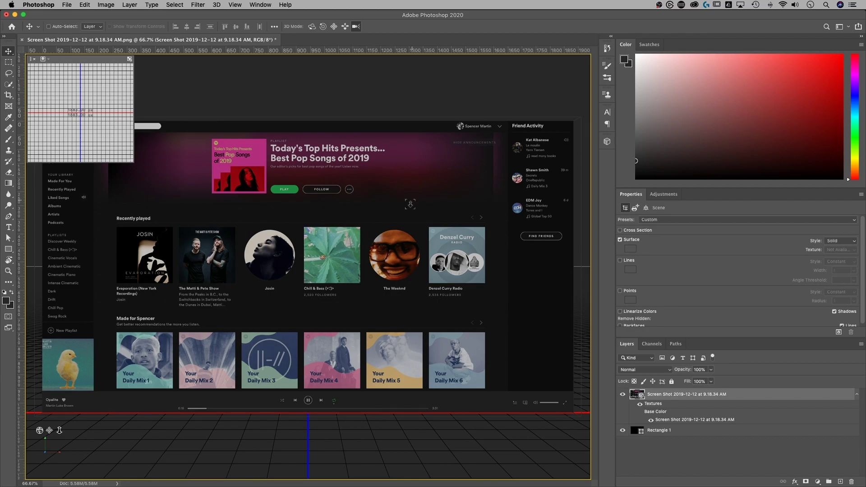
Zoom to 50%, then move the 3D camera closer and orbit so the postcard tilts in perspective
{"action": "key", "text": "super+minus"}
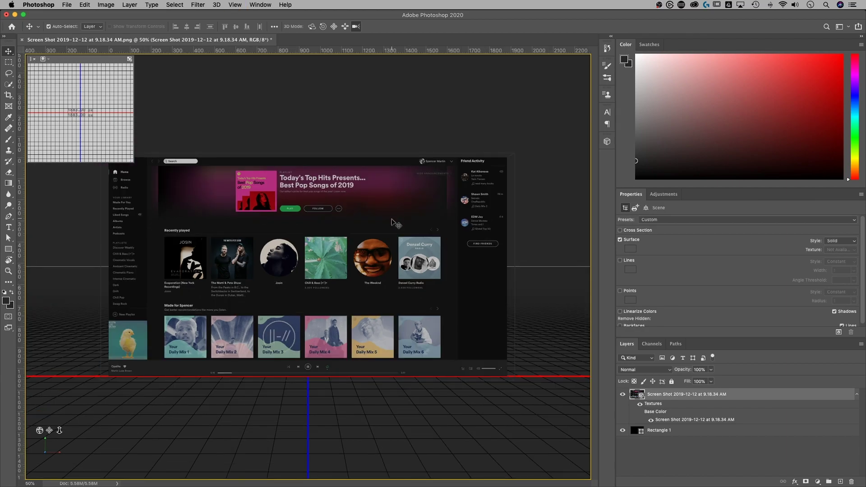
{"action": "key", "text": "super+minus"}
{"action": "key", "text": "super+plus"}
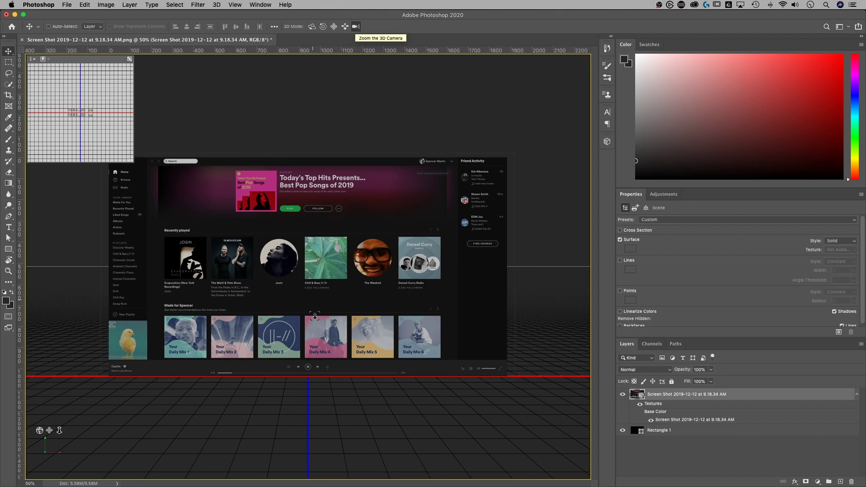
{"action": "left_click_drag", "start_coordinate": [317, 308], "coordinate": [347, 335]}
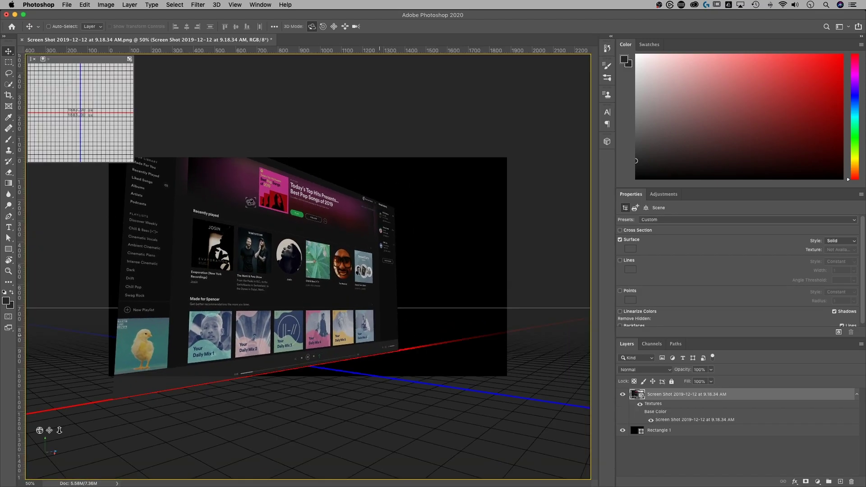
{"action": "left_click_drag", "start_coordinate": [228, 184], "coordinate": [393, 241]}
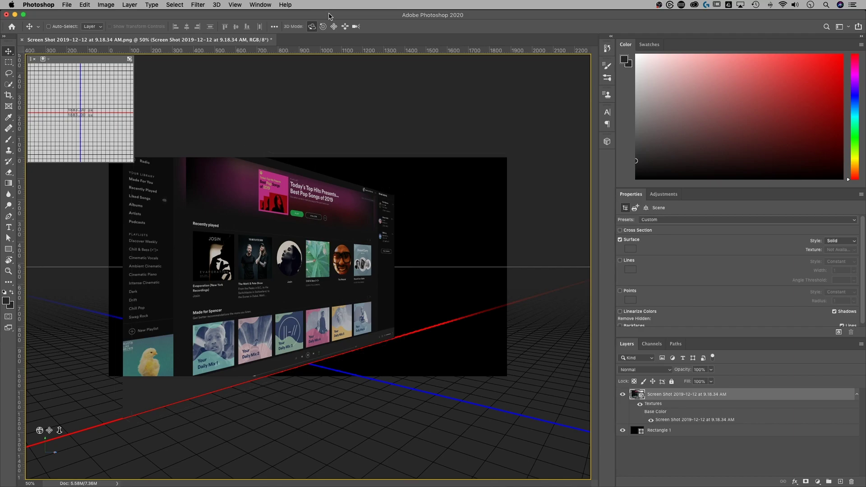
{"action": "left_click_drag", "start_coordinate": [318, 319], "coordinate": [323, 205]}
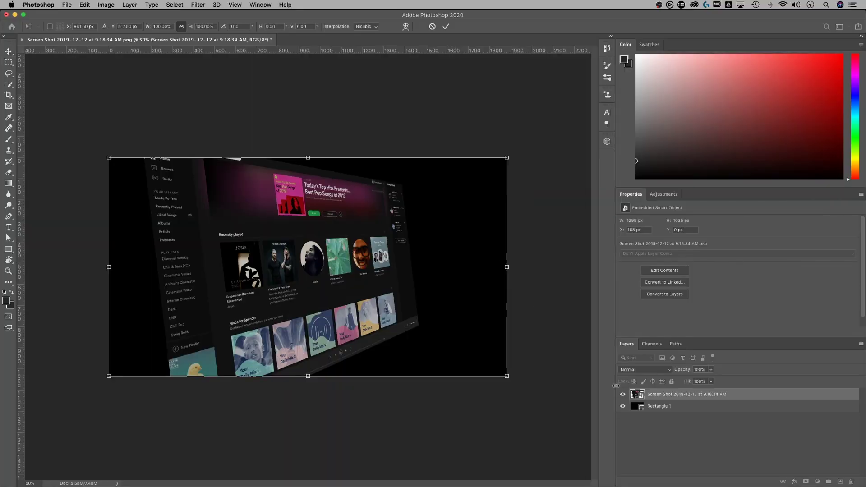
Scale the postcard smart object to about 167%, shift it 20 px right, and open its contents
{"action": "left_click_drag", "start_coordinate": [507, 267], "coordinate": [643, 264]}
{"action": "left_click_drag", "start_coordinate": [340, 296], "coordinate": [382, 325]}
{"action": "key", "text": "Return"}
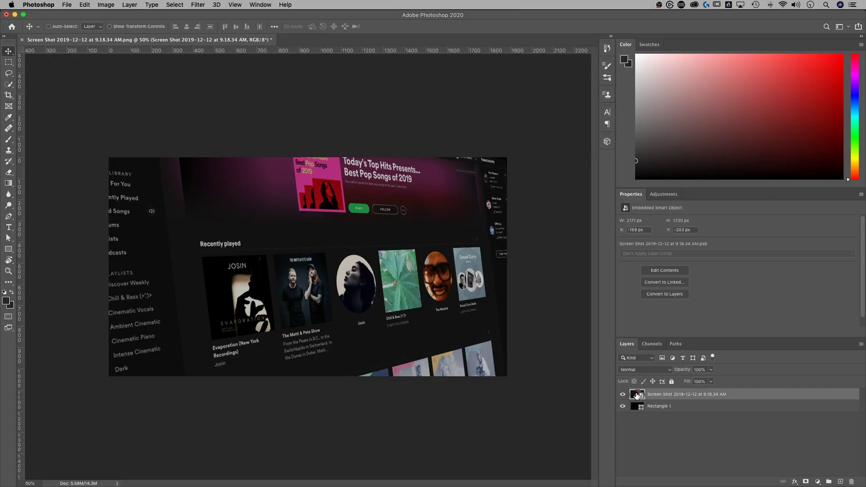
{"action": "double_click", "coordinate": [637, 395]}
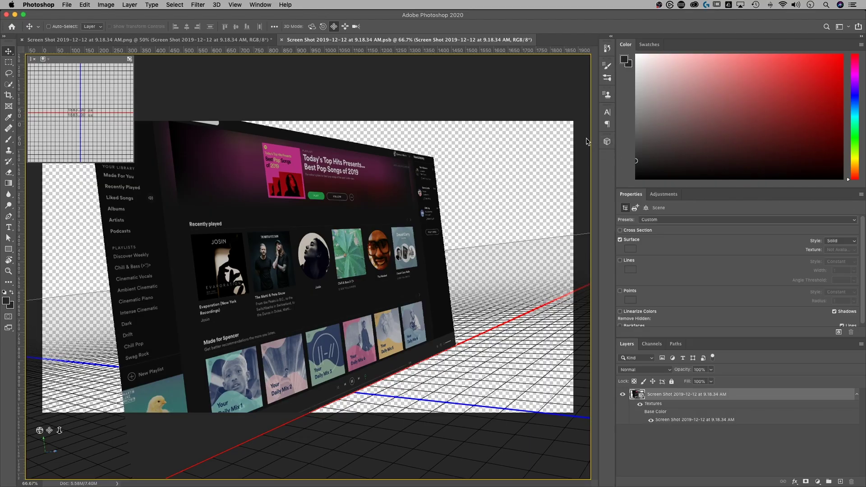
Show the 3D panel and select Current View to reveal the camera's settings
{"action": "left_click", "coordinate": [258, 4]}
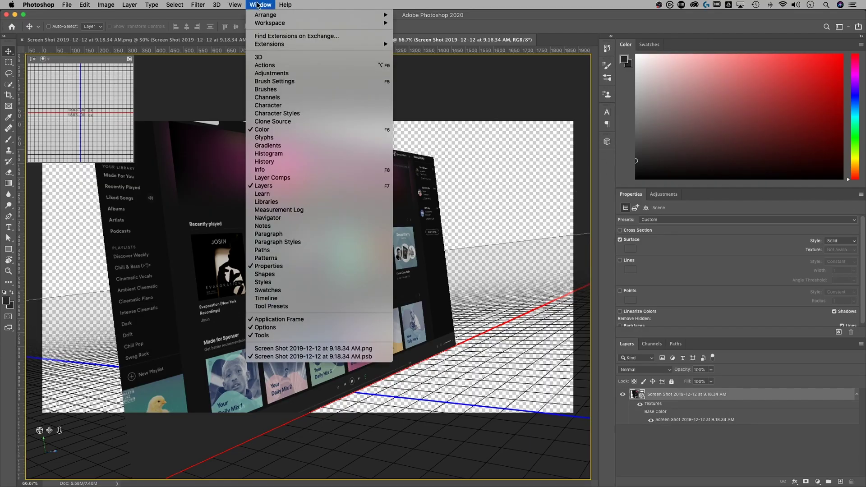
{"action": "left_click", "coordinate": [256, 56]}
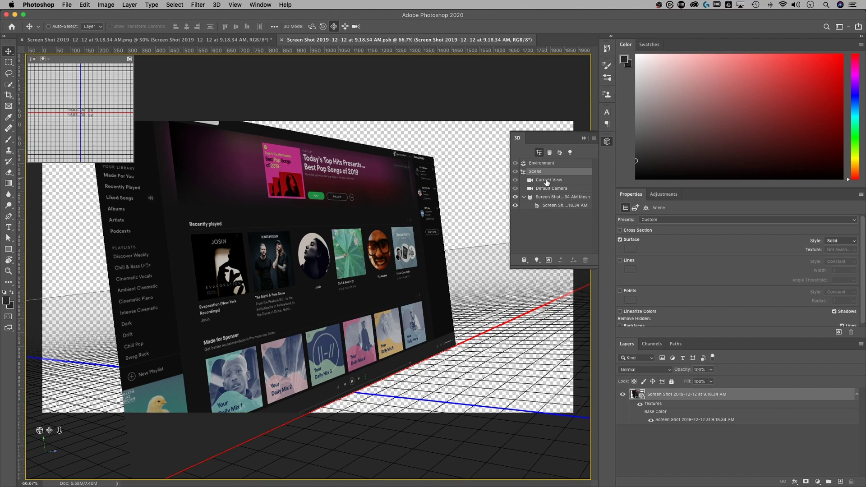
{"action": "left_click", "coordinate": [547, 181]}
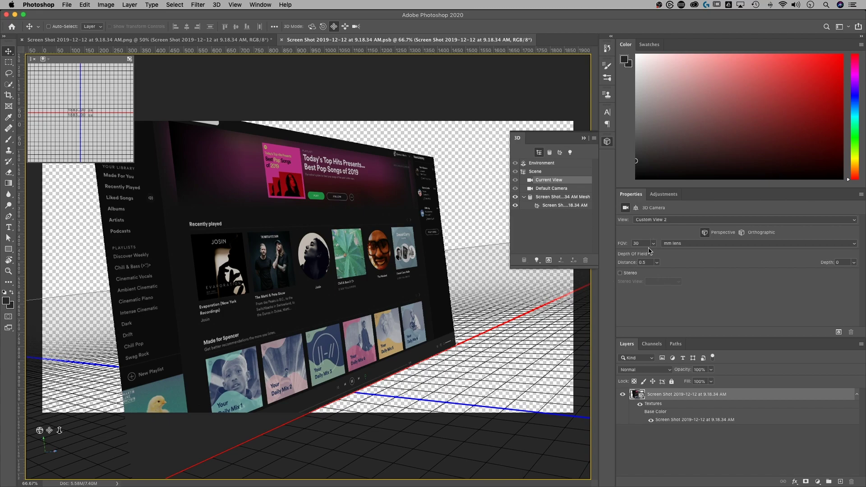
{"action": "left_click", "coordinate": [261, 5]}
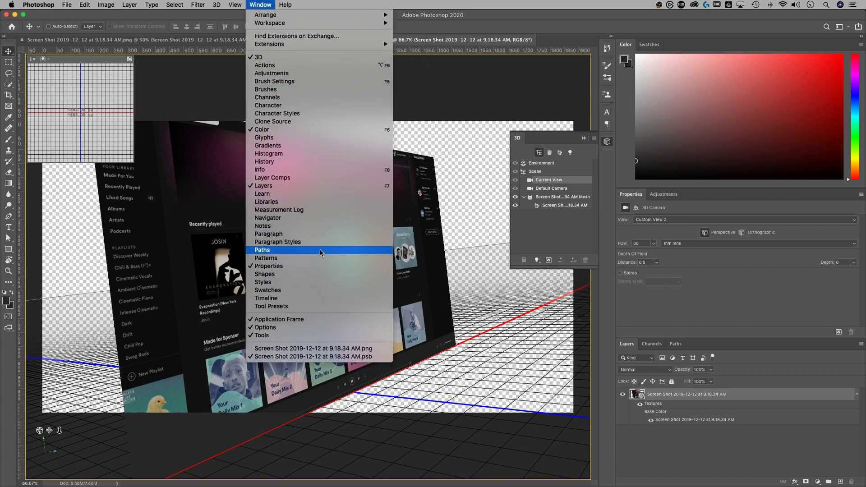
Try a depth-of-field distance of 0.68 in the camera properties
{"action": "left_click", "coordinate": [782, 283]}
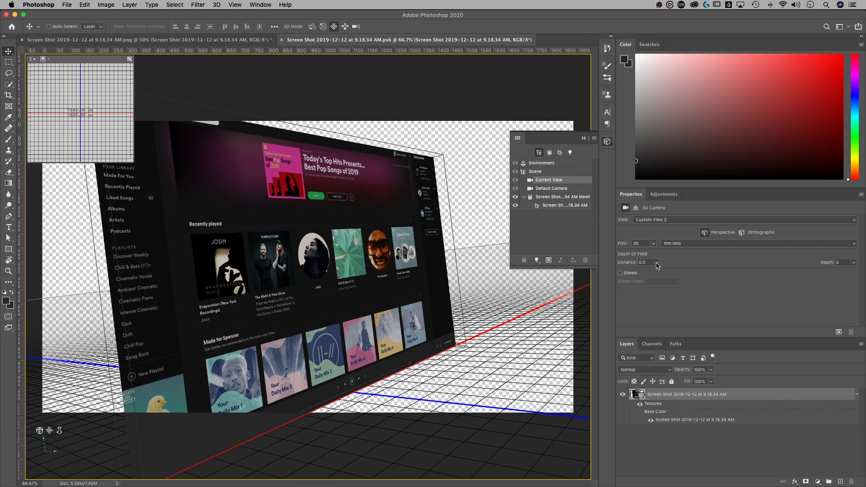
{"action": "left_click", "coordinate": [657, 264]}
{"action": "mouse_move", "coordinate": [657, 276]}
{"action": "left_mouse_down"}
{"action": "mouse_move", "coordinate": [670, 276]}
{"action": "mouse_move", "coordinate": [663, 274]}
{"action": "left_mouse_up"}
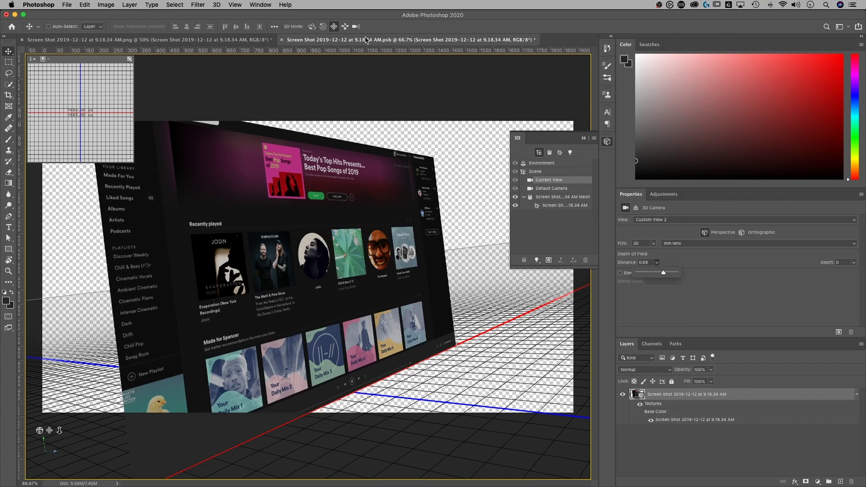
{"action": "left_click", "coordinate": [356, 27]}
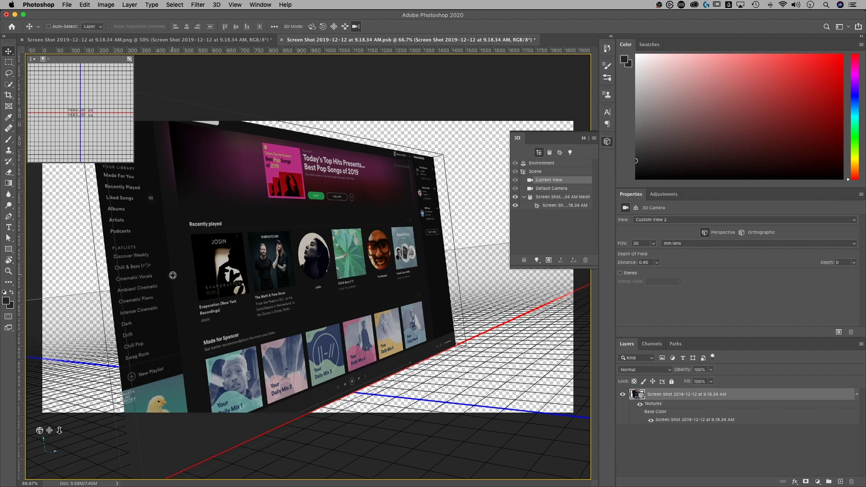
Set the depth-of-field focus distance to 0.45 and raise the depth to 2.6
{"action": "left_click", "coordinate": [368, 246]}
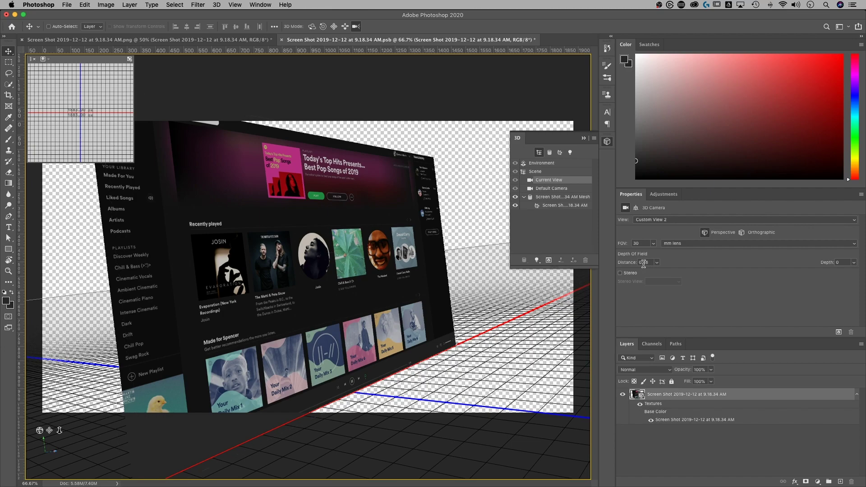
{"action": "left_click_drag", "start_coordinate": [644, 264], "coordinate": [646, 264]}
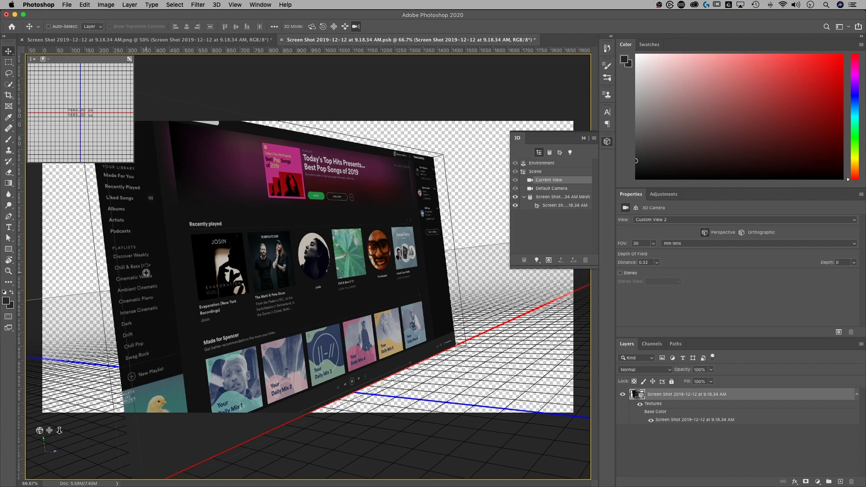
{"action": "left_click", "coordinate": [302, 261]}
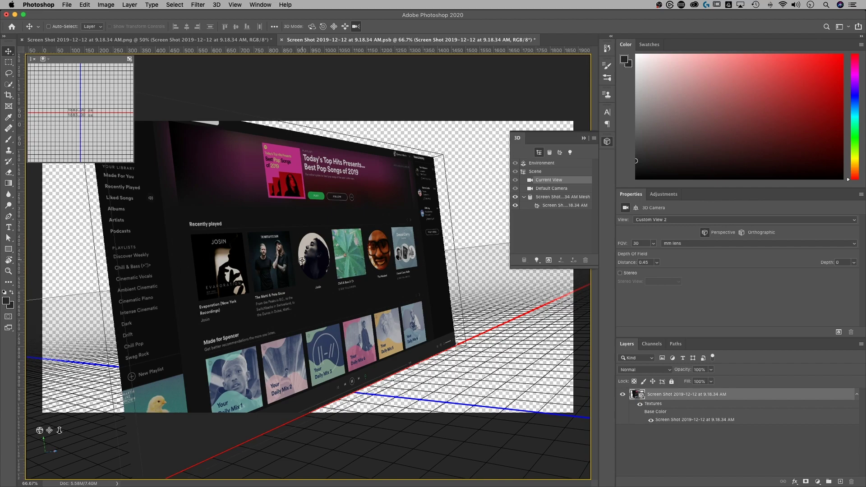
{"action": "left_click", "coordinate": [854, 263]}
{"action": "mouse_move", "coordinate": [830, 274]}
{"action": "left_mouse_down"}
{"action": "mouse_move", "coordinate": [841, 273]}
{"action": "mouse_move", "coordinate": [831, 275]}
{"action": "left_mouse_up"}
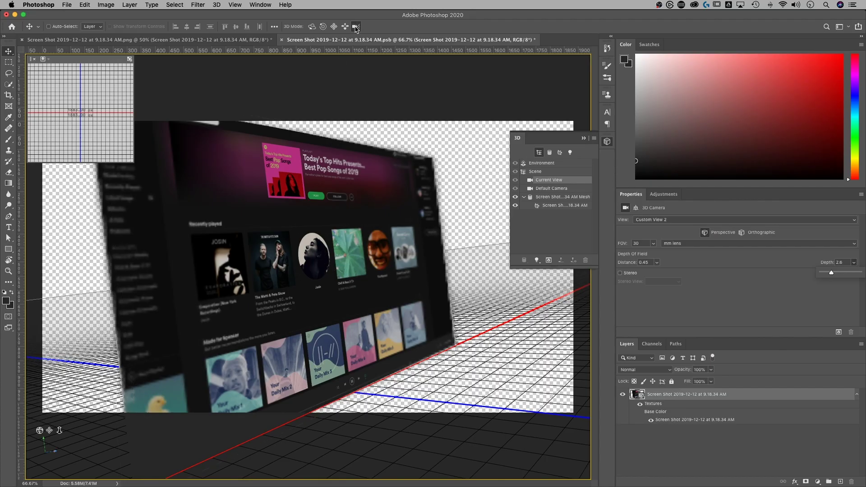
Move the focus point to the postcard's centre (distance 0.47), then save and close the .psb
{"action": "left_click", "coordinate": [139, 281]}
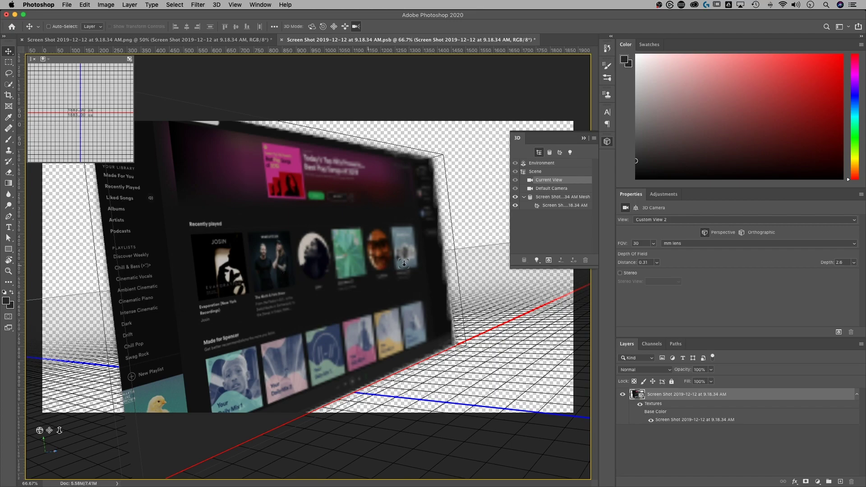
{"action": "left_click", "coordinate": [425, 228]}
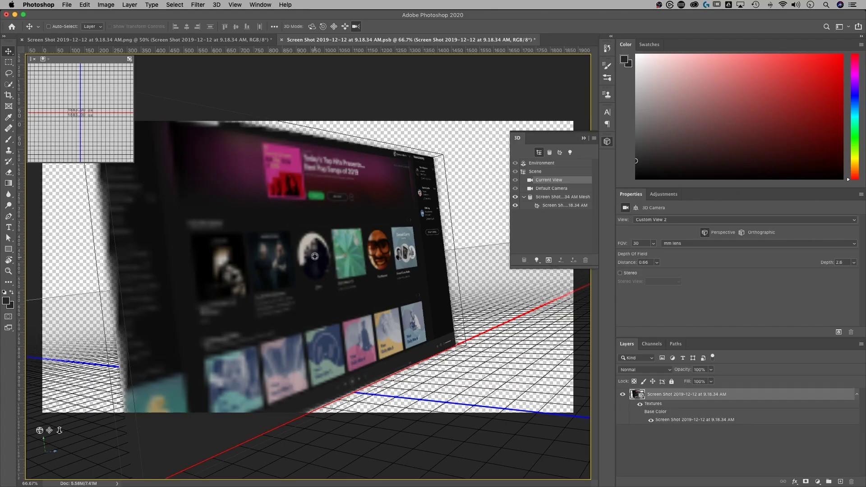
{"action": "left_click", "coordinate": [315, 256]}
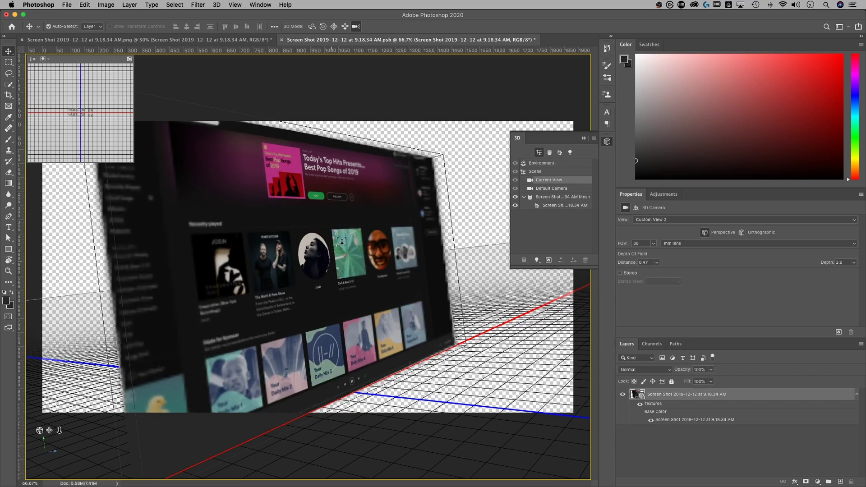
{"action": "key", "text": "super+s"}
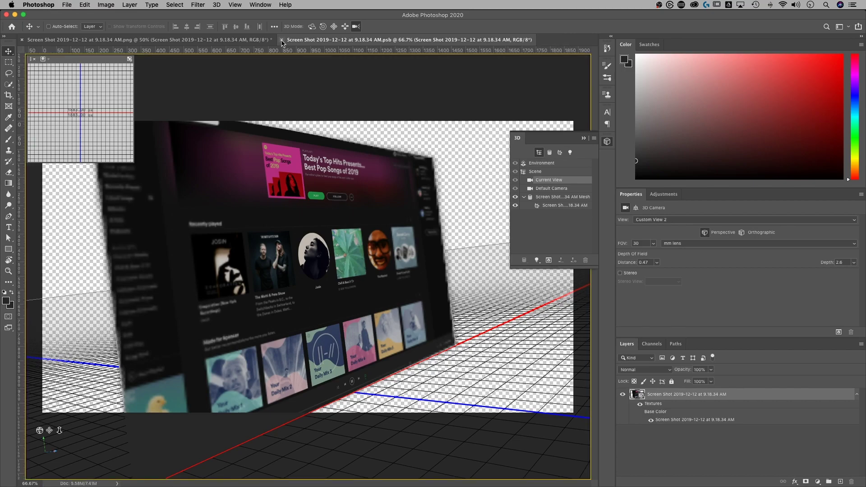
{"action": "left_click", "coordinate": [282, 40]}
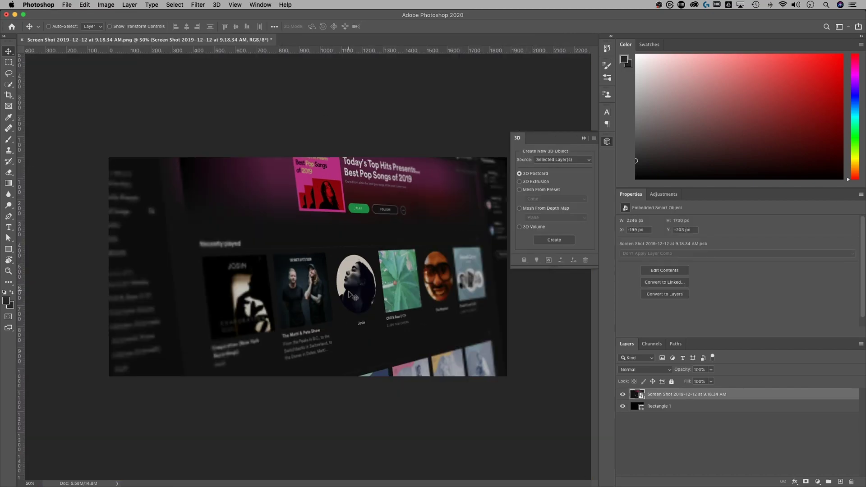
Collapse the 3D panel, zoom and pan over the blurred postcard, then reopen its .psb scene
{"action": "left_click", "coordinate": [584, 138]}
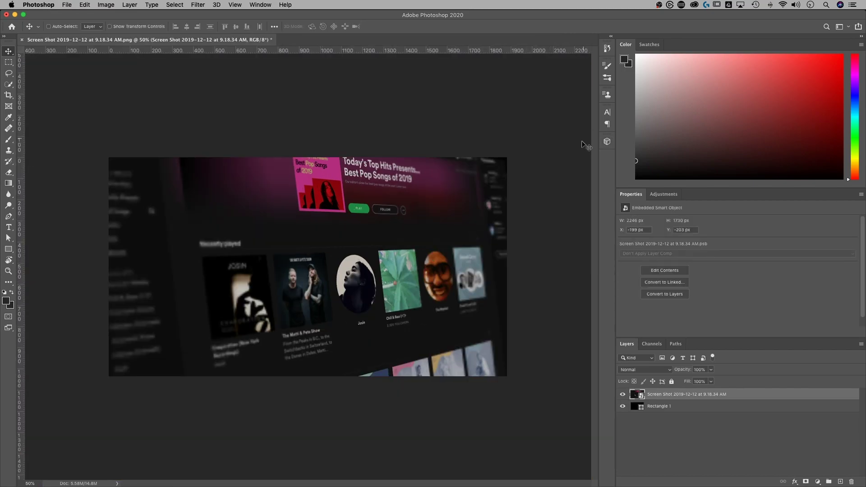
{"action": "scroll", "coordinate": [389, 289], "scroll_direction": "up", "scroll_amount": 5}
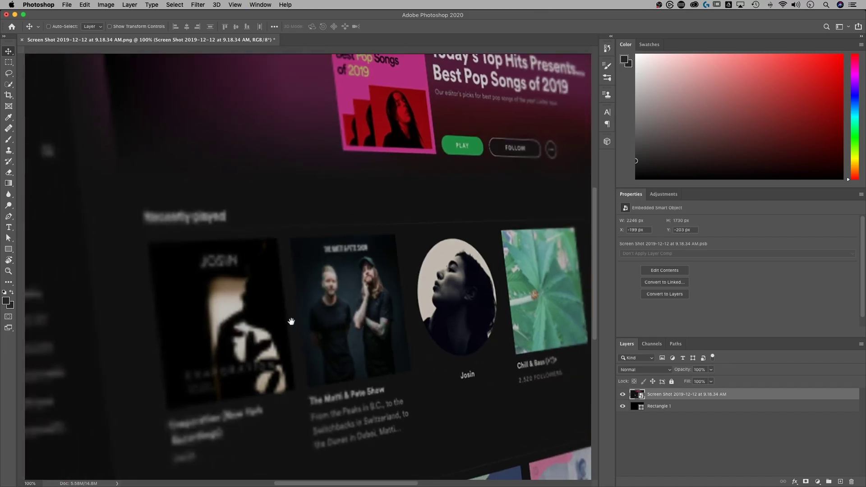
{"action": "left_click_drag", "start_coordinate": [291, 321], "coordinate": [462, 296]}
{"action": "key", "text": "super+r"}
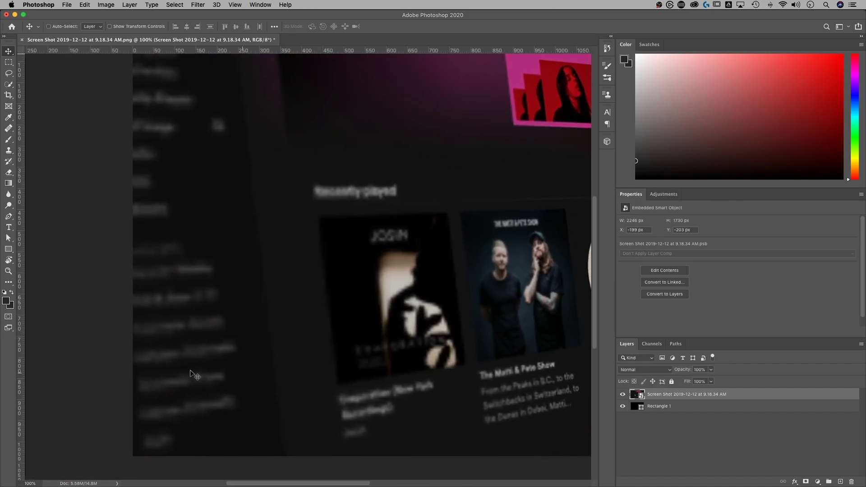
{"action": "scroll", "coordinate": [316, 285], "scroll_direction": "right", "scroll_amount": 10}
{"action": "scroll", "coordinate": [316, 285], "scroll_direction": "up", "scroll_amount": 3}
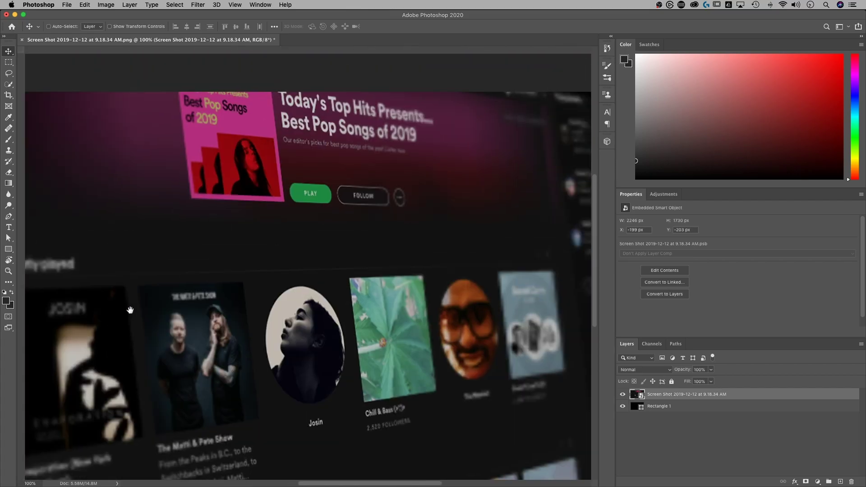
{"action": "scroll", "coordinate": [286, 289], "scroll_direction": "down", "scroll_amount": 3}
{"action": "scroll", "coordinate": [286, 289], "scroll_direction": "left", "scroll_amount": 3}
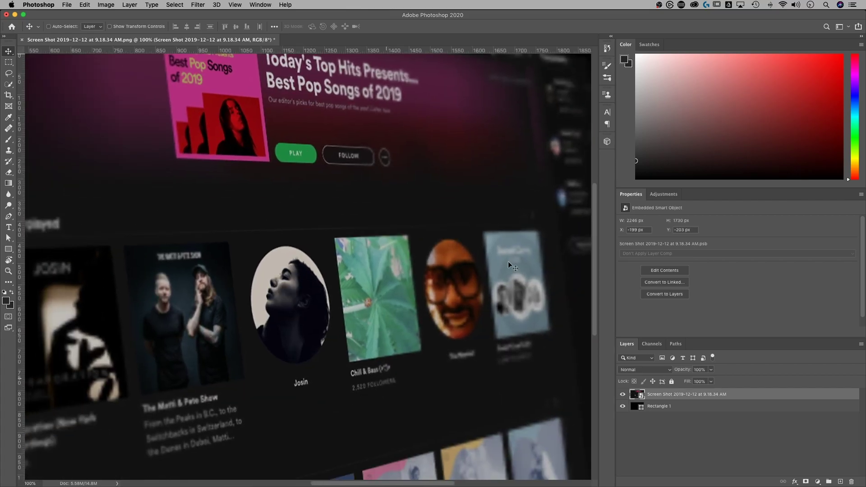
{"action": "scroll", "coordinate": [564, 177], "scroll_direction": "right", "scroll_amount": 2}
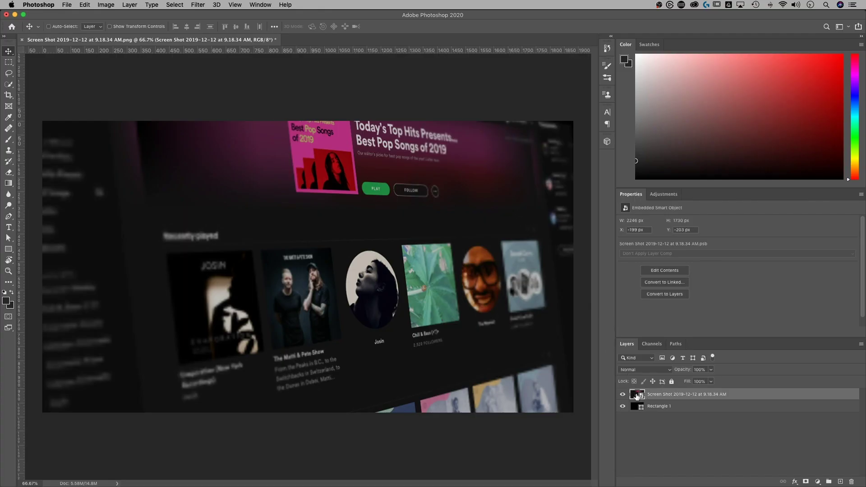
{"action": "double_click", "coordinate": [637, 396]}
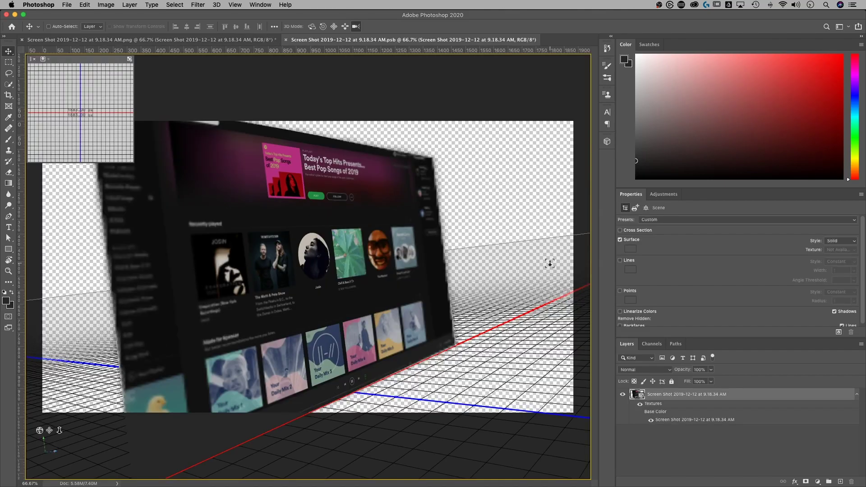
Render the 3D postcard scene from the 3D panel
{"action": "left_click", "coordinate": [608, 142]}
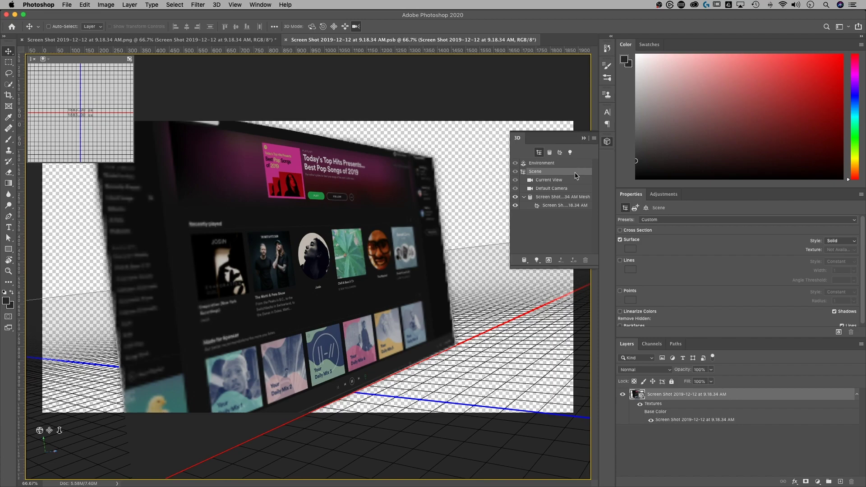
{"action": "left_click", "coordinate": [549, 262]}
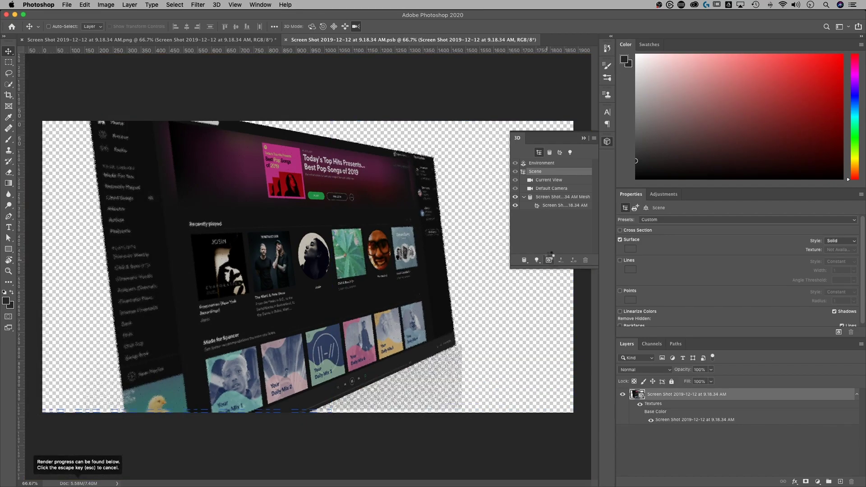